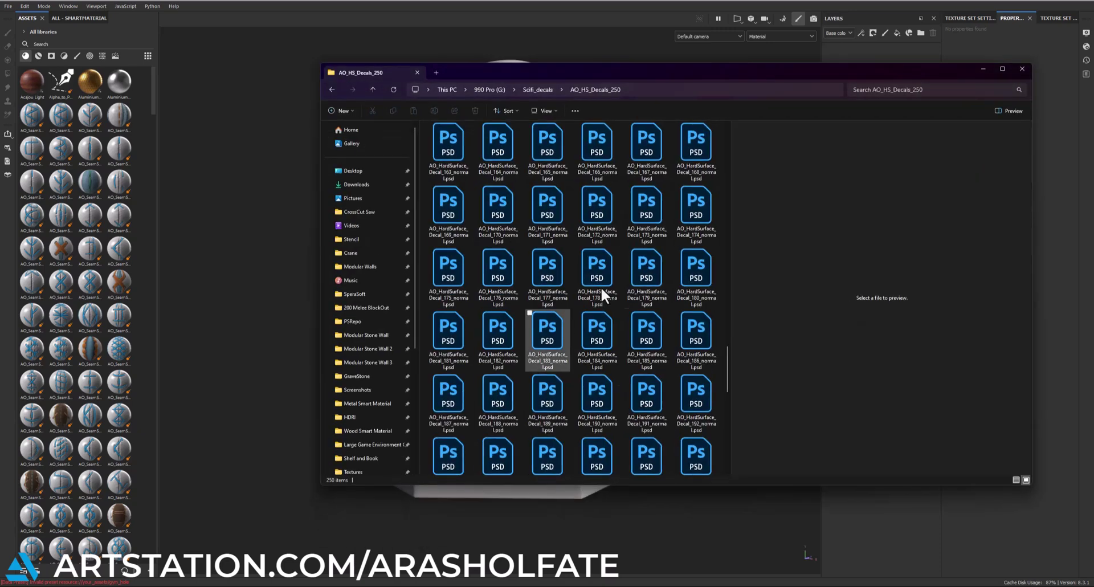
Step: Select decals 178–180 and 184–186 in AO_HS_Decals_250 and drag them toward the Assets panel
left_click(593, 329)
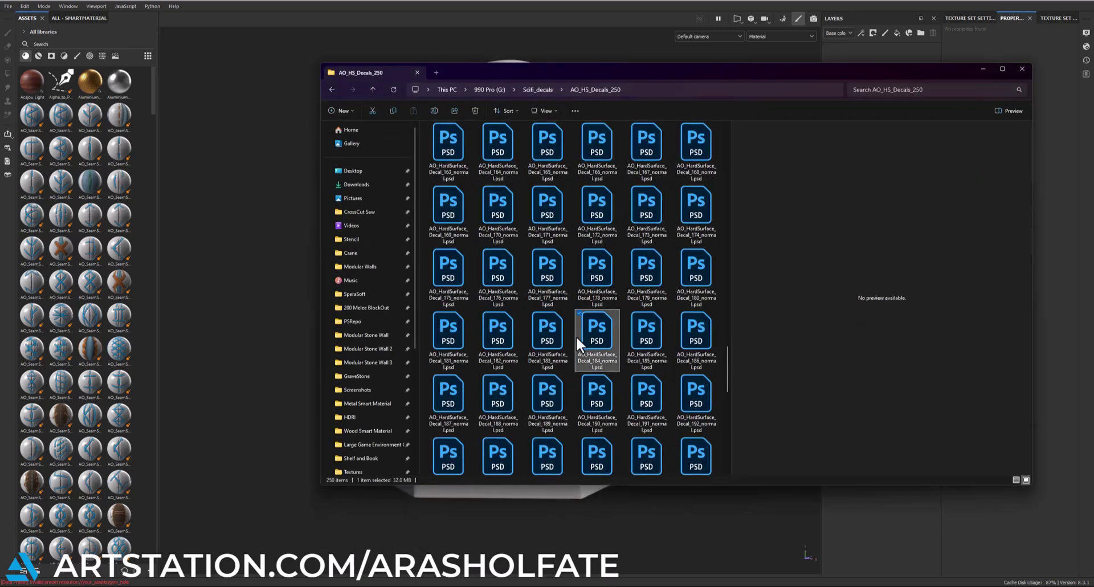
left_click_drag(572, 268, 704, 367)
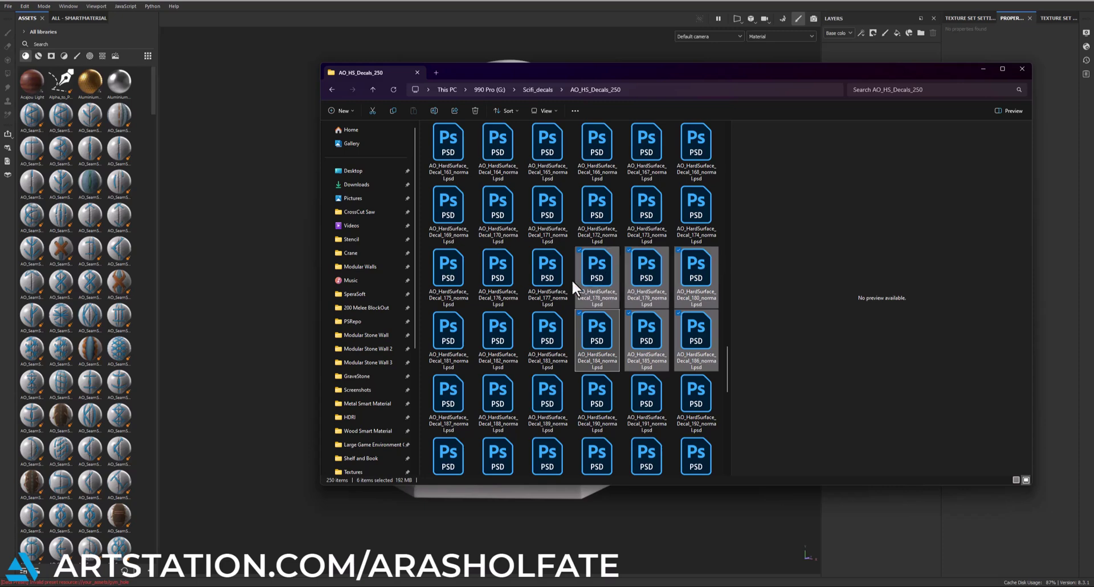
mouse_move(589, 279)
left_mouse_down()
mouse_move(105, 258)
mouse_move(85, 247)
left_mouse_up()
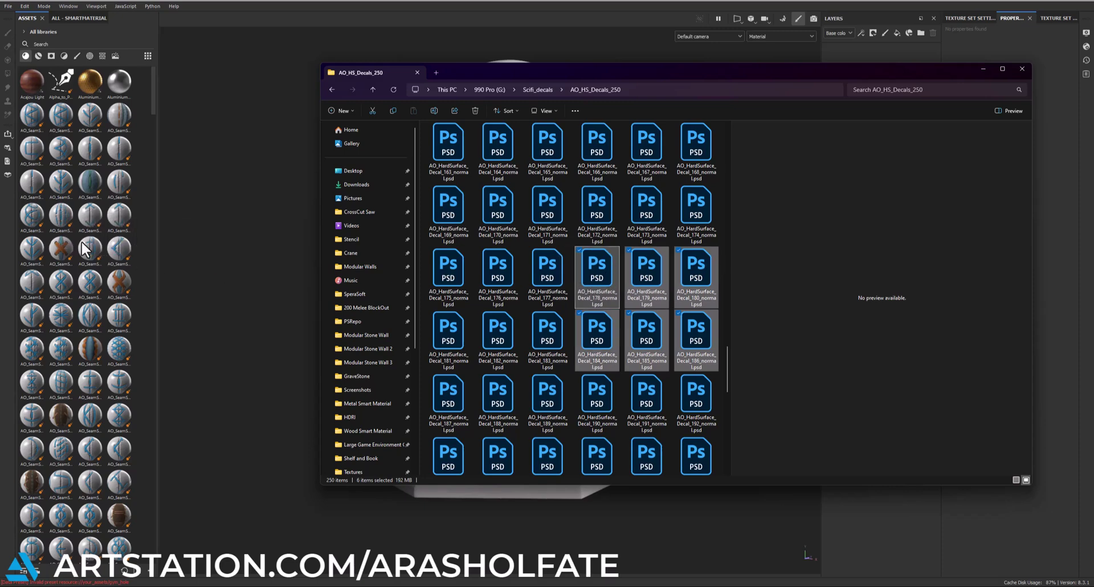
Step: Drop the six decal files on Assets and import all of them as textures into your_assets
left_click(983, 68)
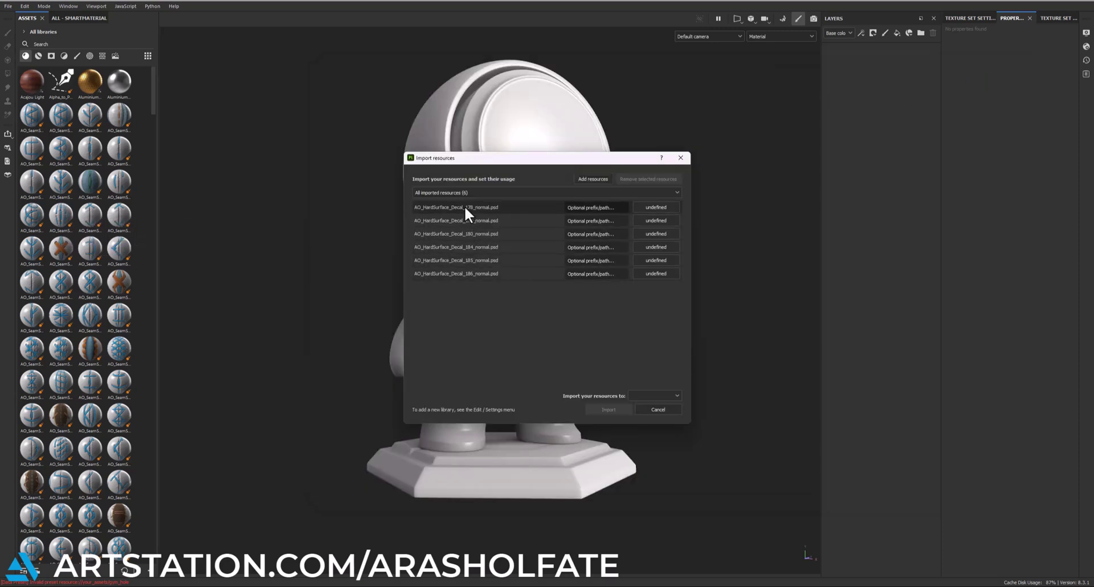
left_click_drag(464, 206, 463, 269)
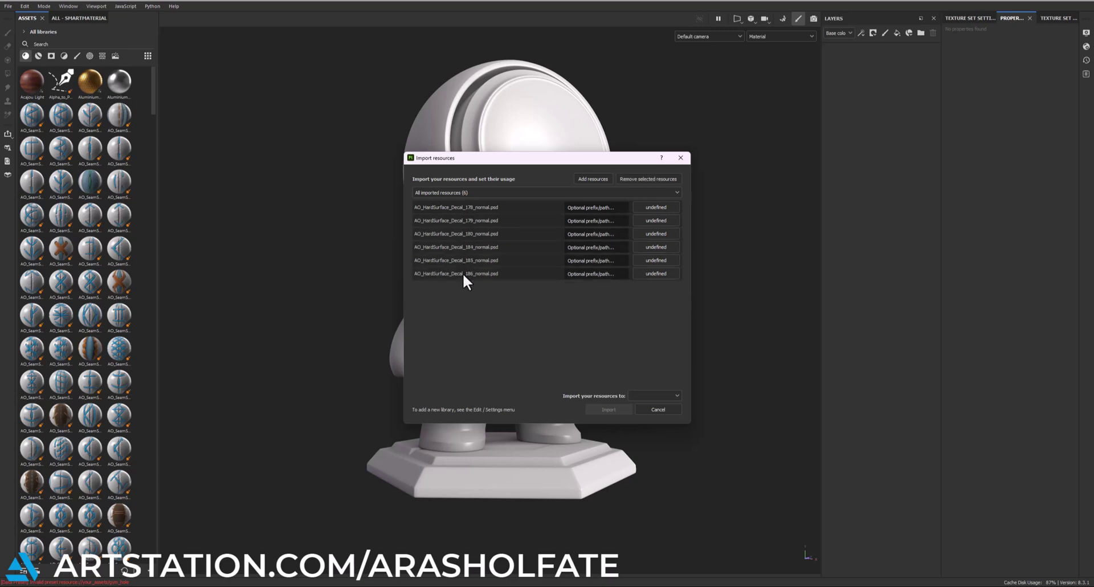
left_click(656, 207)
left_click(660, 395)
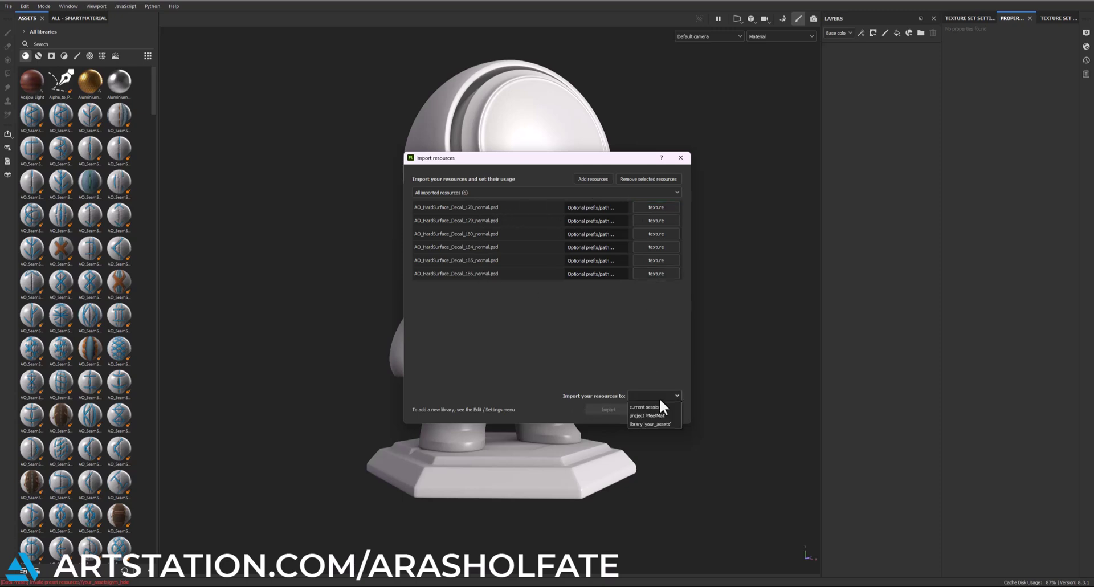
left_click(646, 425)
left_click(609, 410)
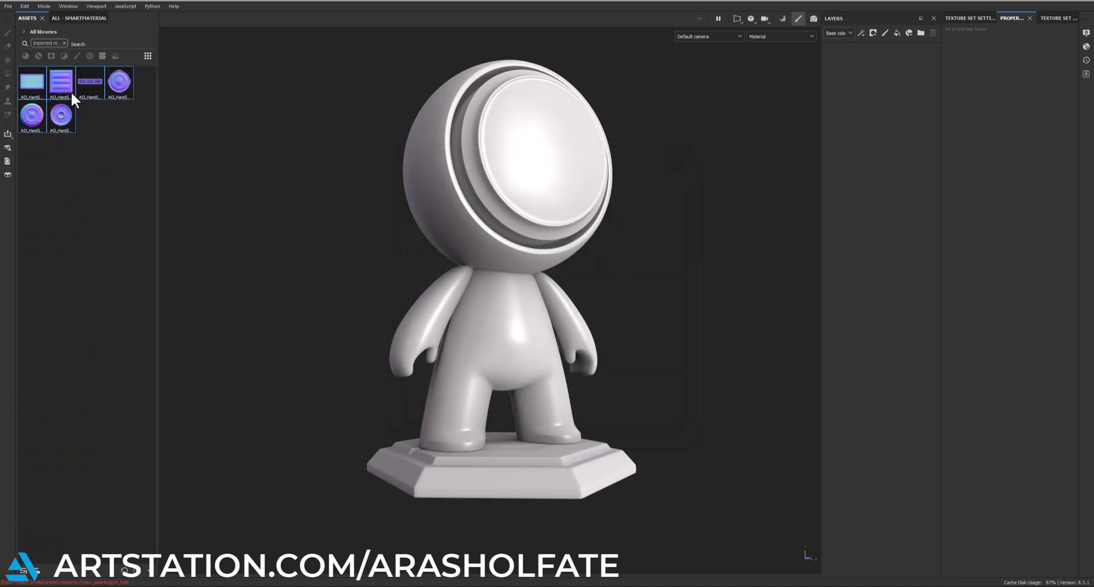
Step: Swap the Imported filter for the Textures filter and search the assets for 'ao_hard'
left_click(95, 137)
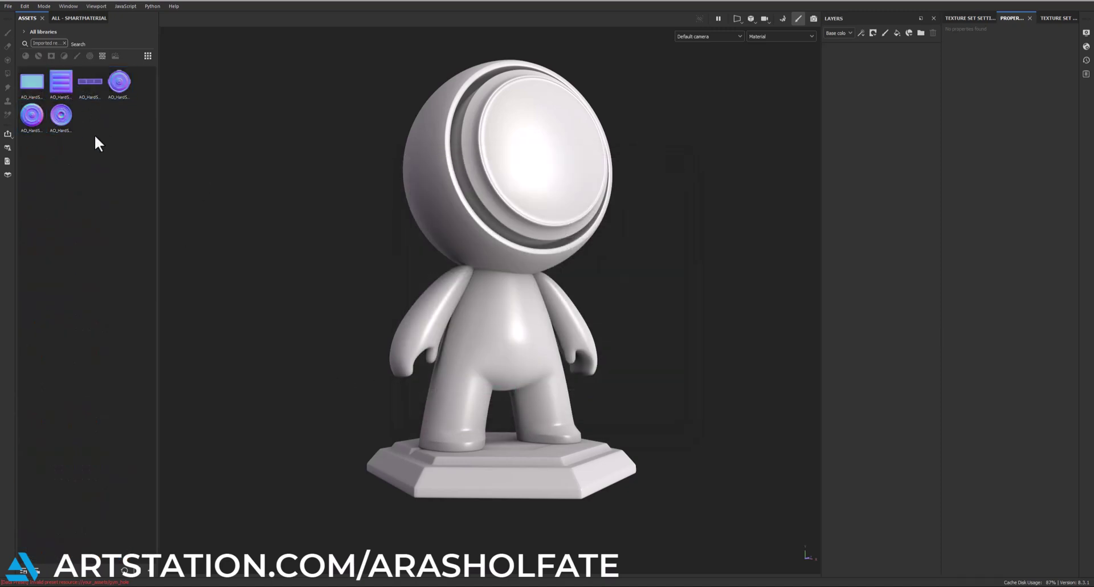
left_click(65, 43)
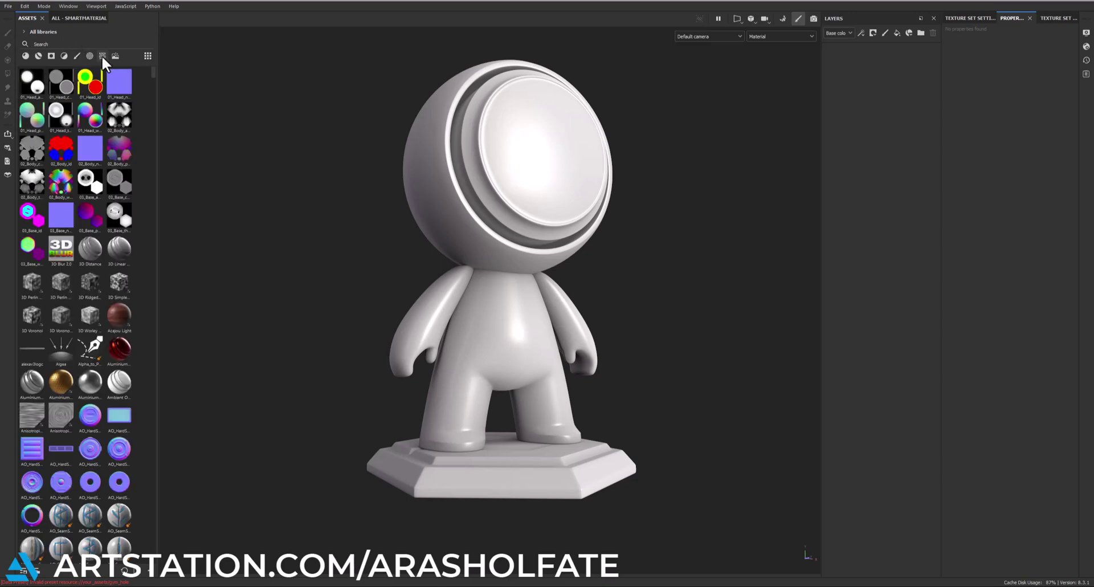
left_click(102, 55)
scroll(104, 395, "down", 3)
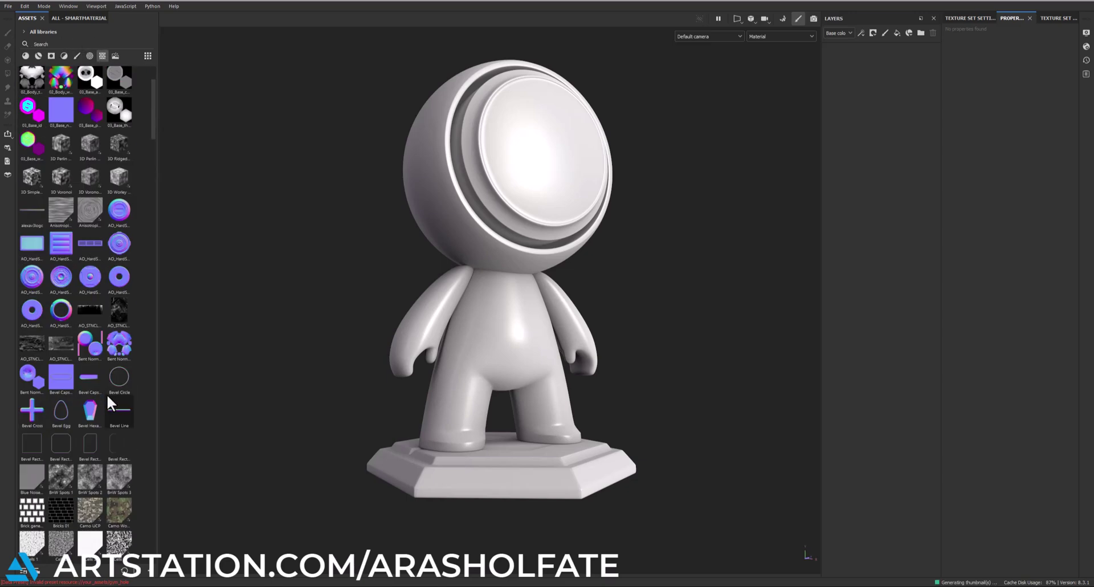
scroll(107, 394, "down", 3)
scroll(104, 325, "down", 3)
scroll(87, 286, "up", 3)
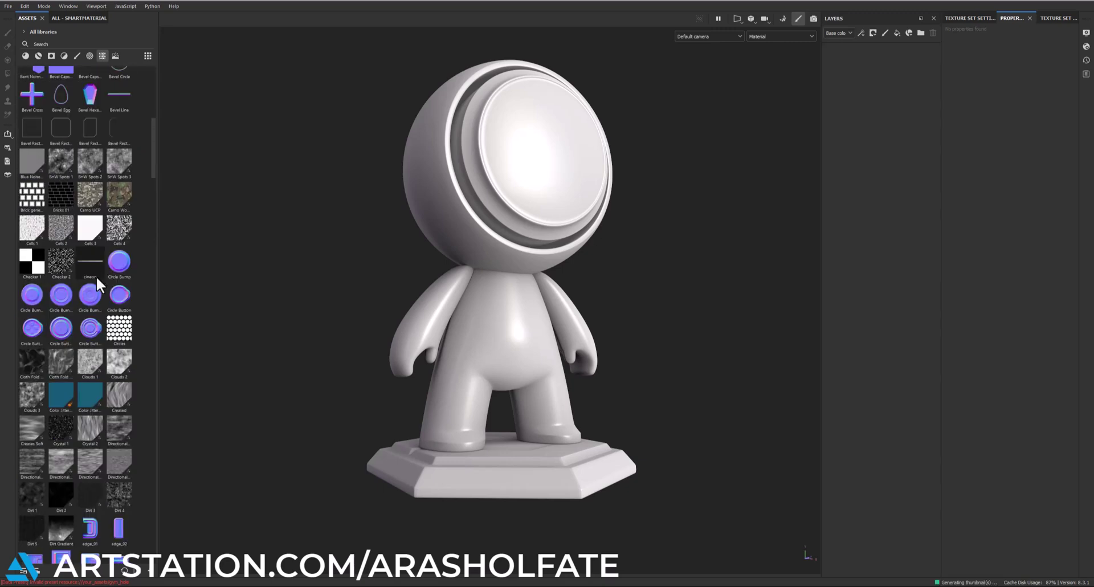
scroll(96, 276, "up", 5)
left_click(54, 44)
type("ao")
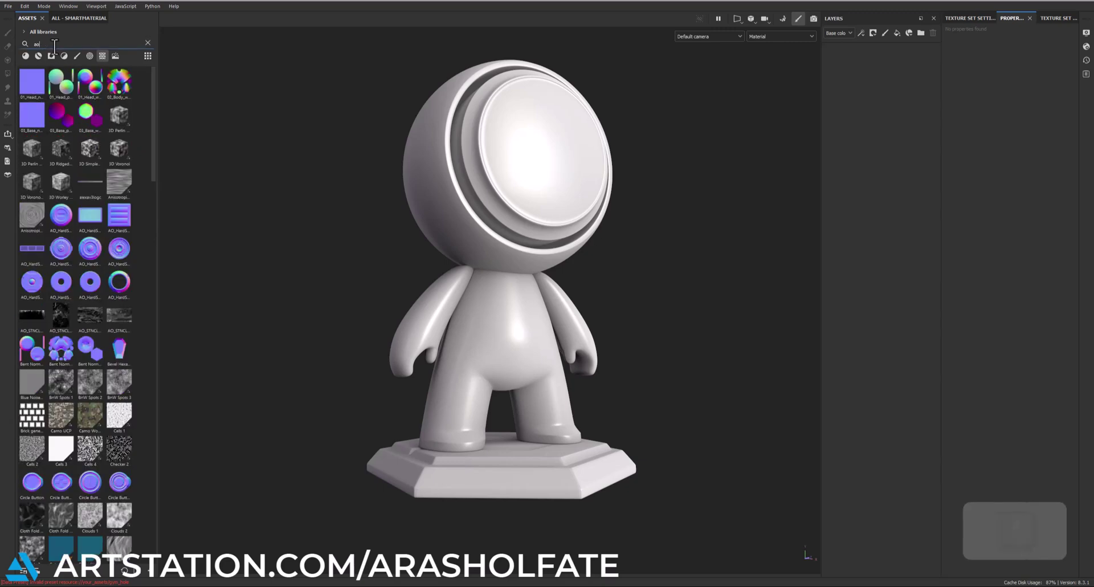
type("_h")
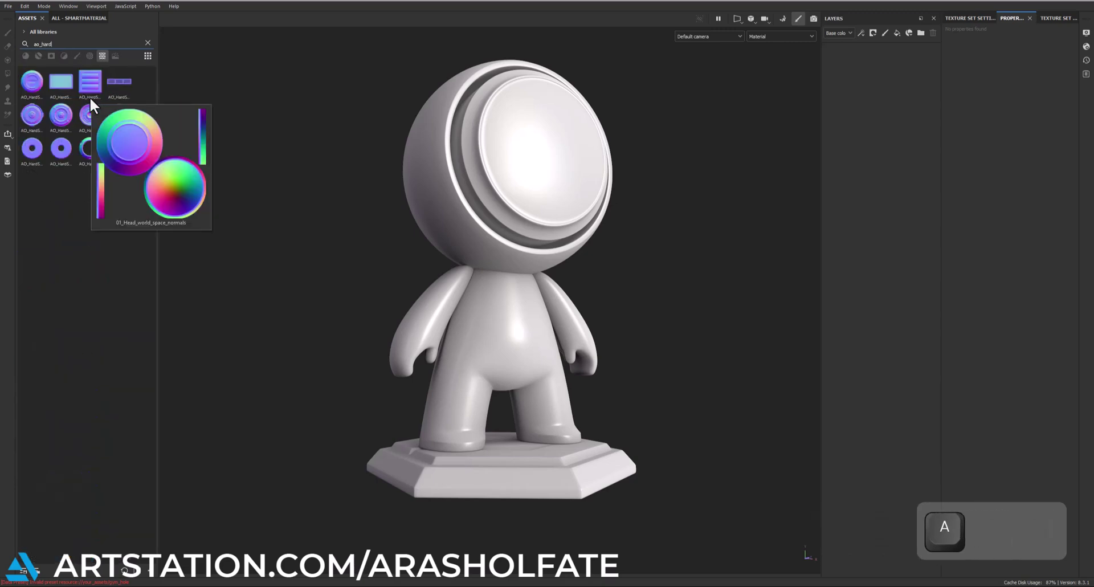
type("ard")
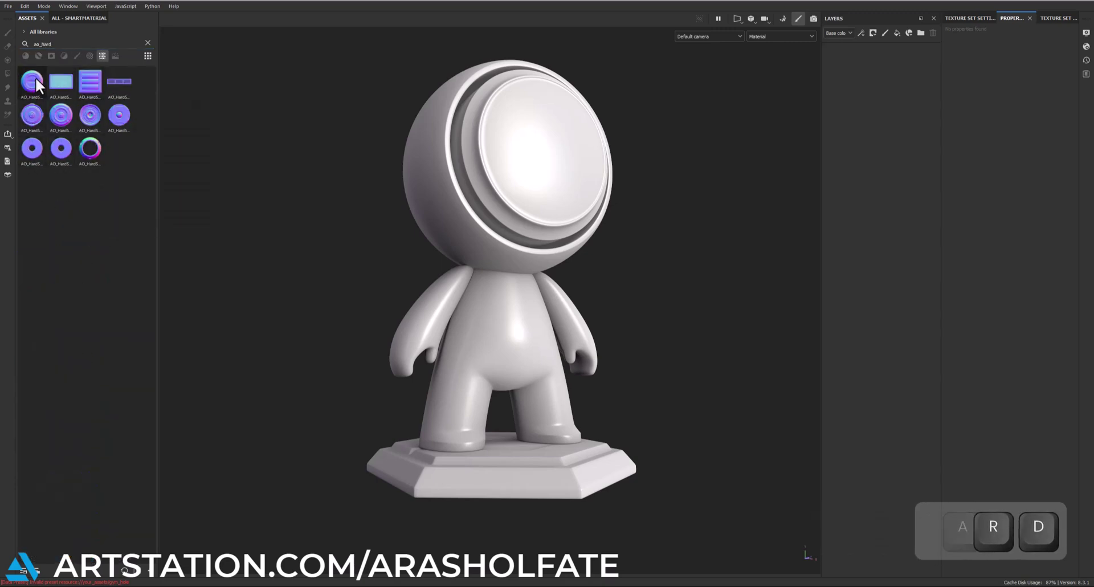
Step: Drop AO_HardSurface_Decal_185 onto the face's Normal channel and orbit to check the decal
left_click_drag(267, 149, 282, 200, "alt")
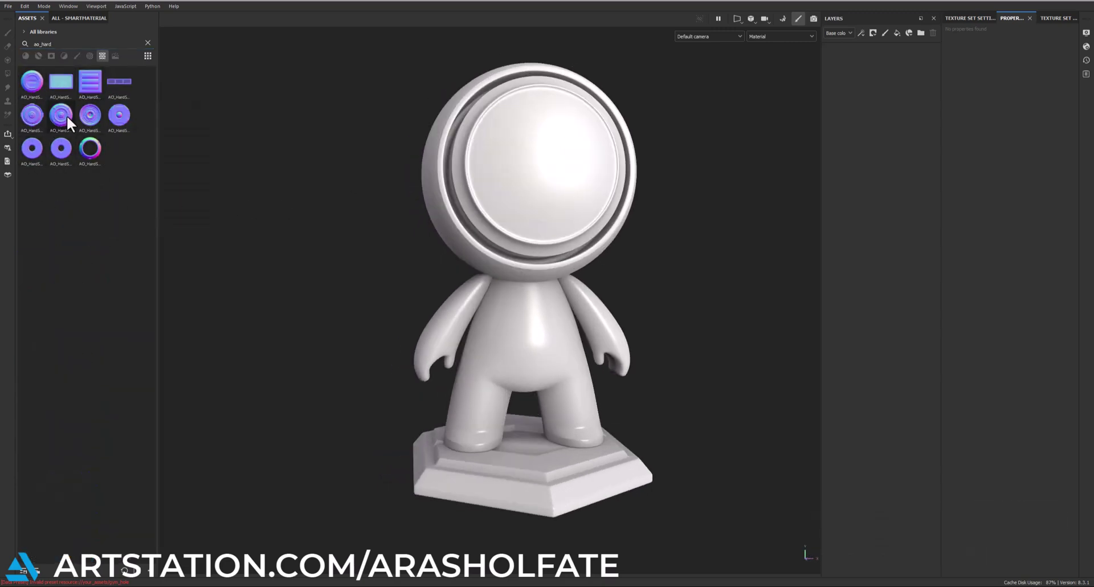
left_click_drag(61, 116, 541, 163)
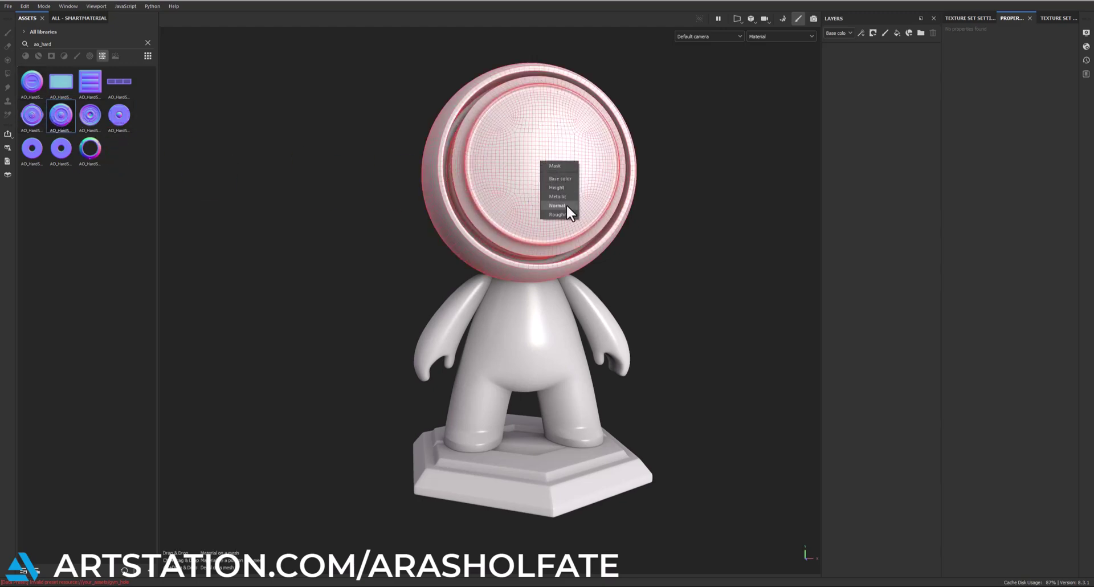
left_click_drag(566, 203, 560, 206)
mouse_move(549, 181)
right_mouse_down("alt")
mouse_move(559, 194)
mouse_move(609, 177)
mouse_move(593, 179)
right_mouse_up("alt")
left_click_drag(593, 179, 600, 179, "alt")
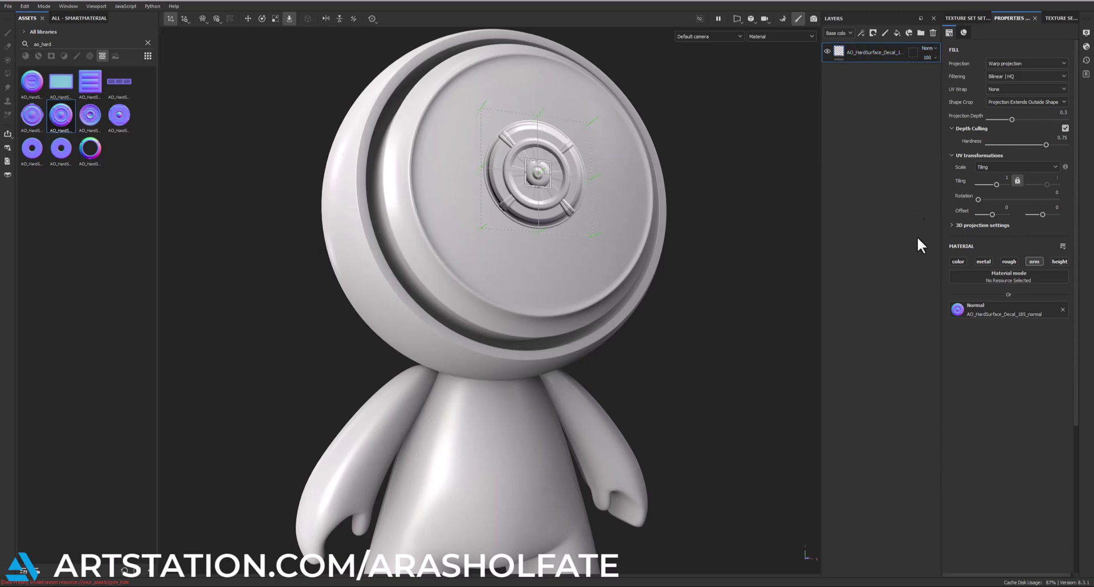
left_click_drag(655, 200, 574, 203, "alt")
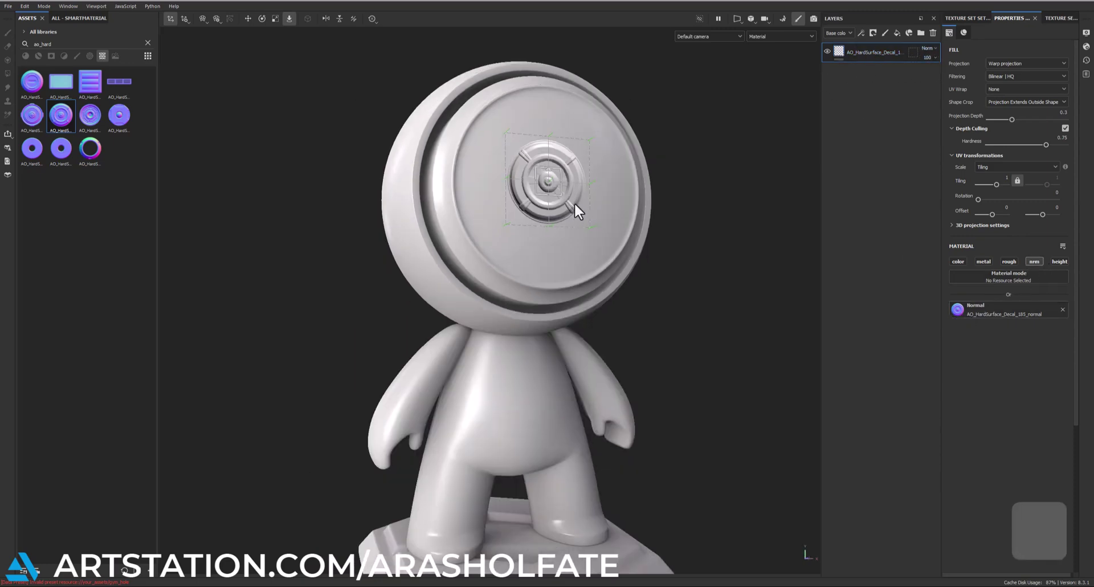
right_click_drag(574, 203, 564, 194, "alt")
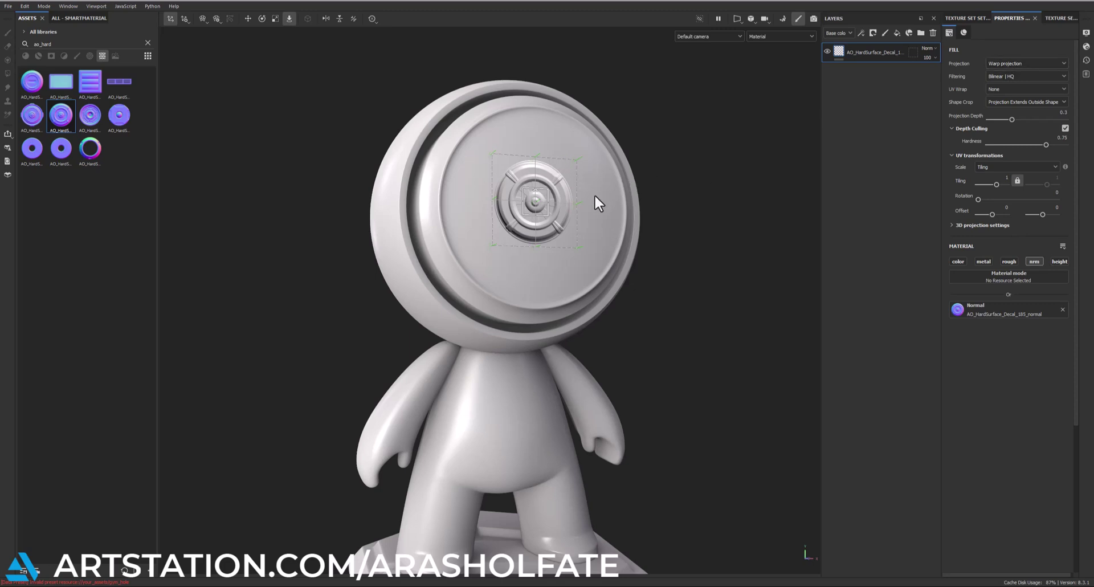
Step: Show the 3D and UV views side by side and switch the decal to UV projection
key("F2")
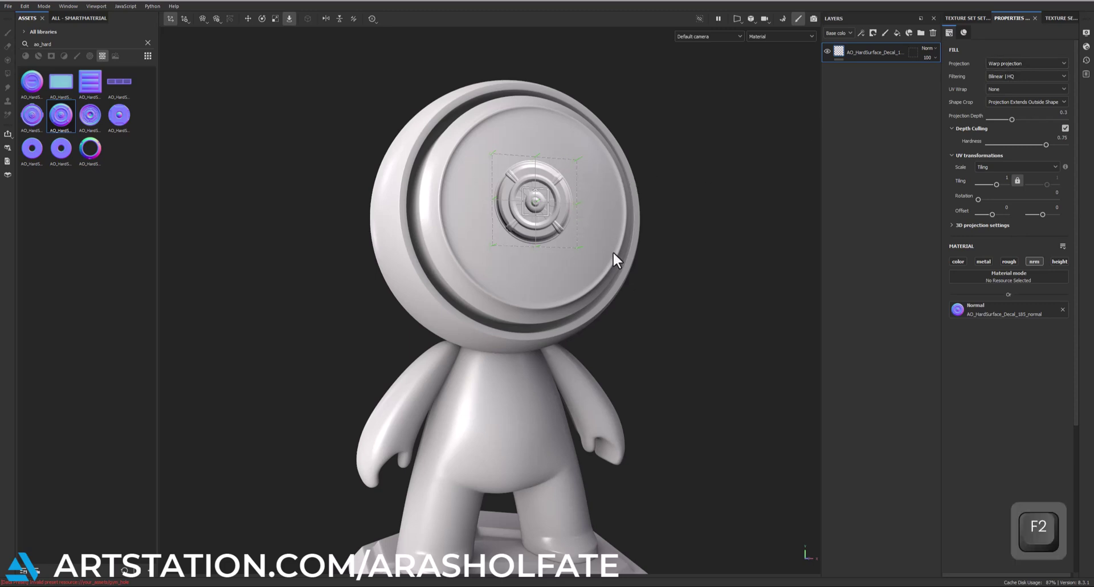
key("F1")
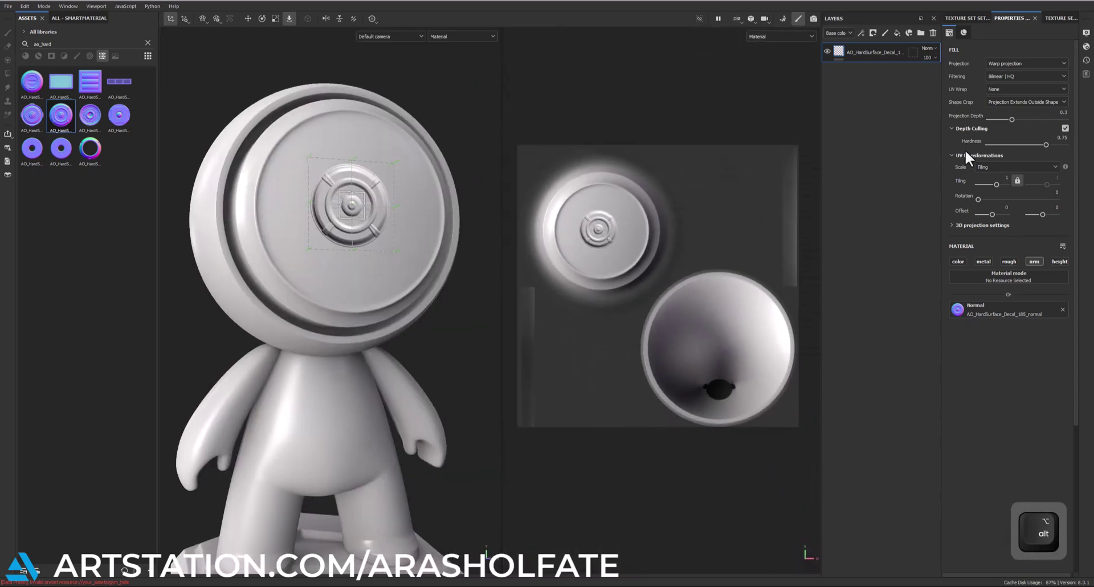
left_click(997, 65)
left_click(1000, 81)
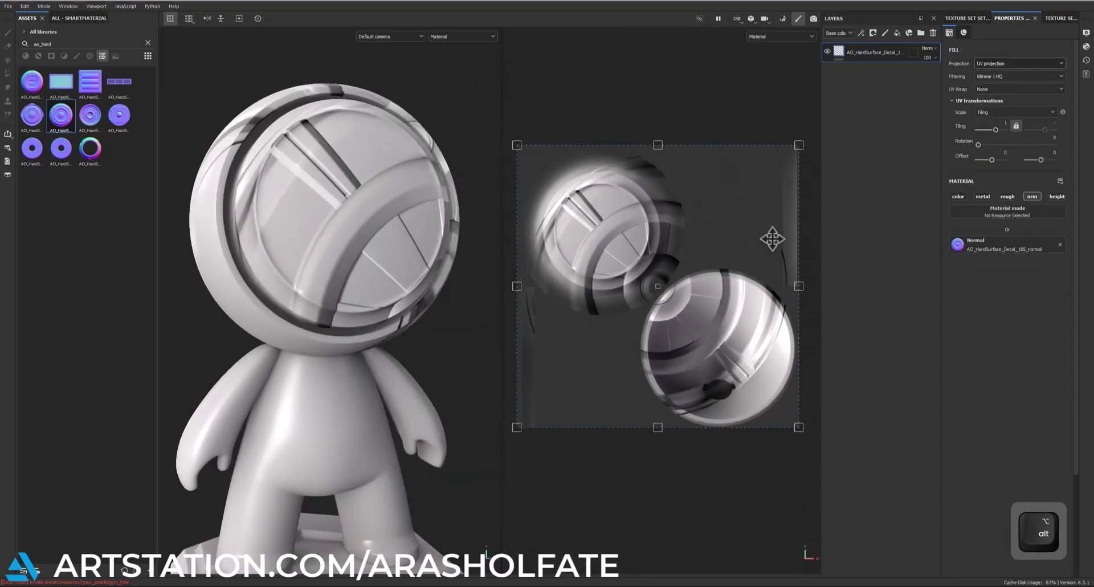
Step: Enlarge the decal across the face and rotate the lighting around the head
mouse_move(799, 145)
left_mouse_down("shift")
mouse_move(621, 322)
mouse_move(647, 183)
mouse_move(609, 217)
left_mouse_up("shift")
scroll(626, 200, "up", 2)
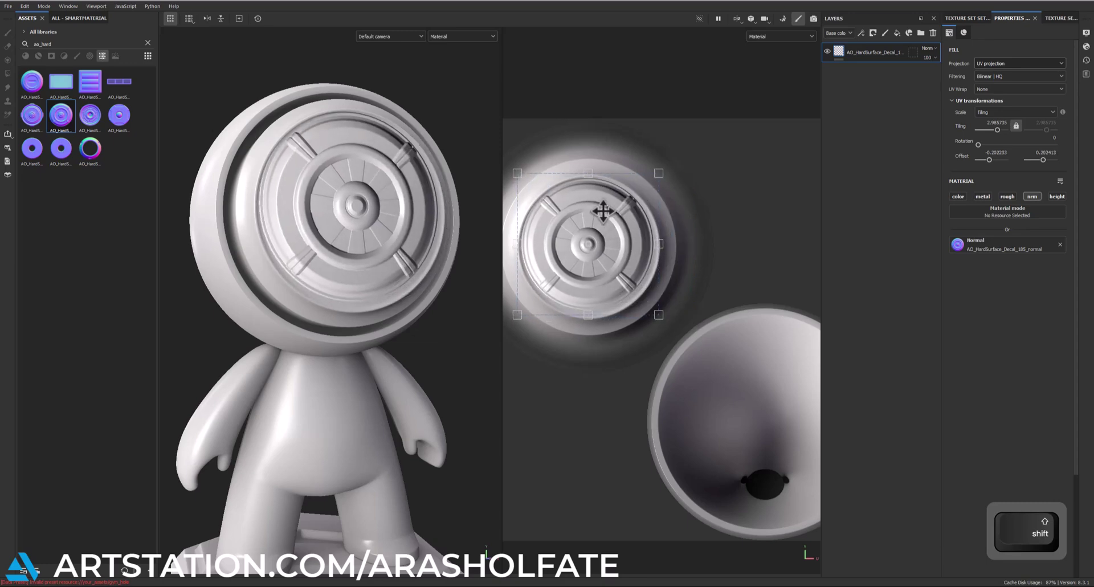
left_click_drag(660, 245, 664, 247, "shift")
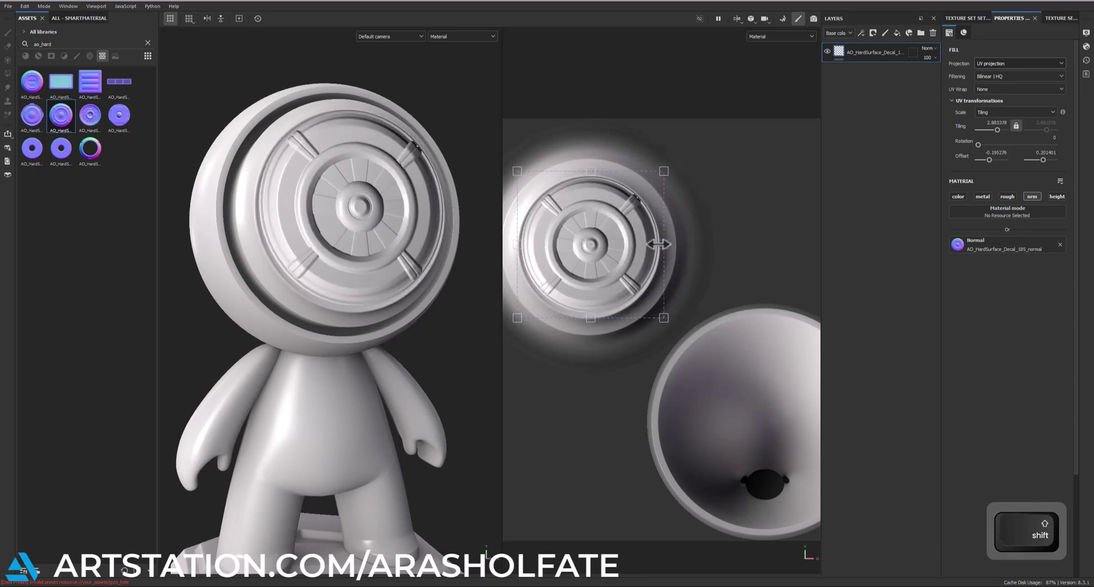
left_click_drag(516, 247, 513, 246, "shift")
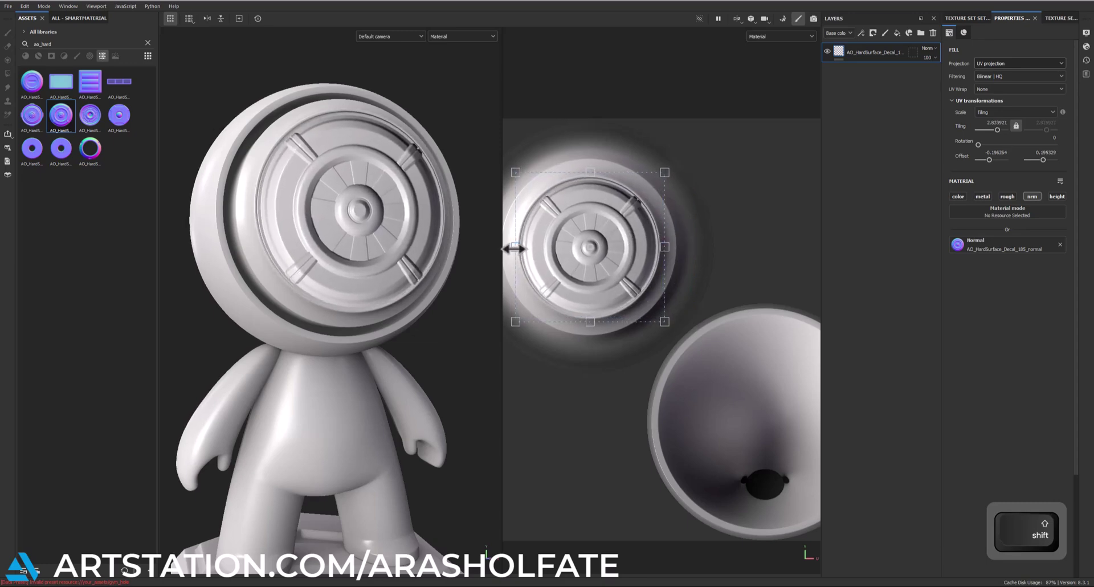
left_click_drag(405, 239, 433, 238, "alt")
right_click_drag(433, 238, 451, 237, "shift")
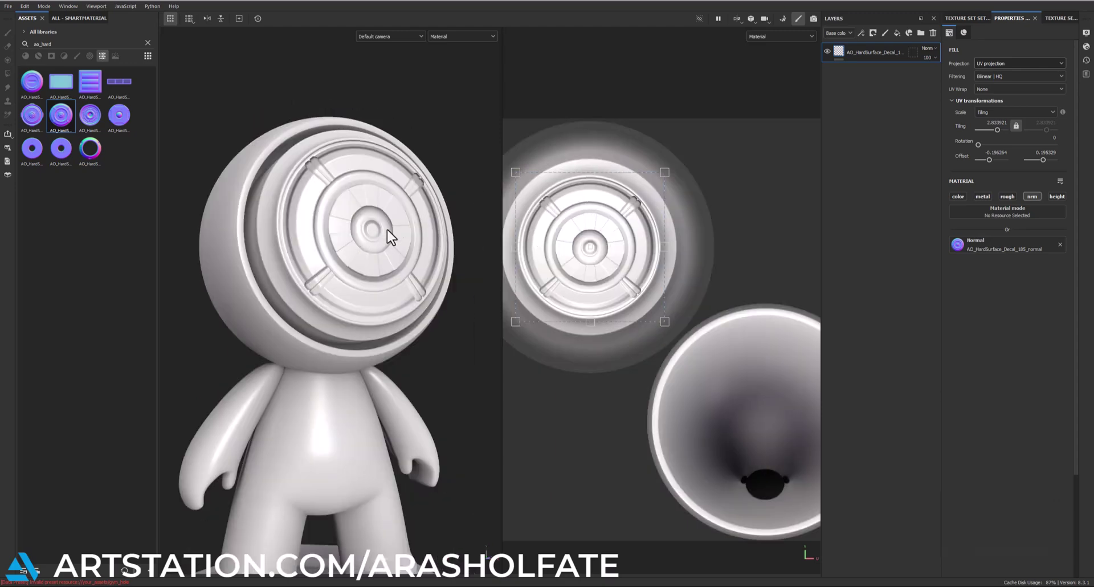
Step: Switch the decal to Warp projection and view the face head-on
left_click(989, 63)
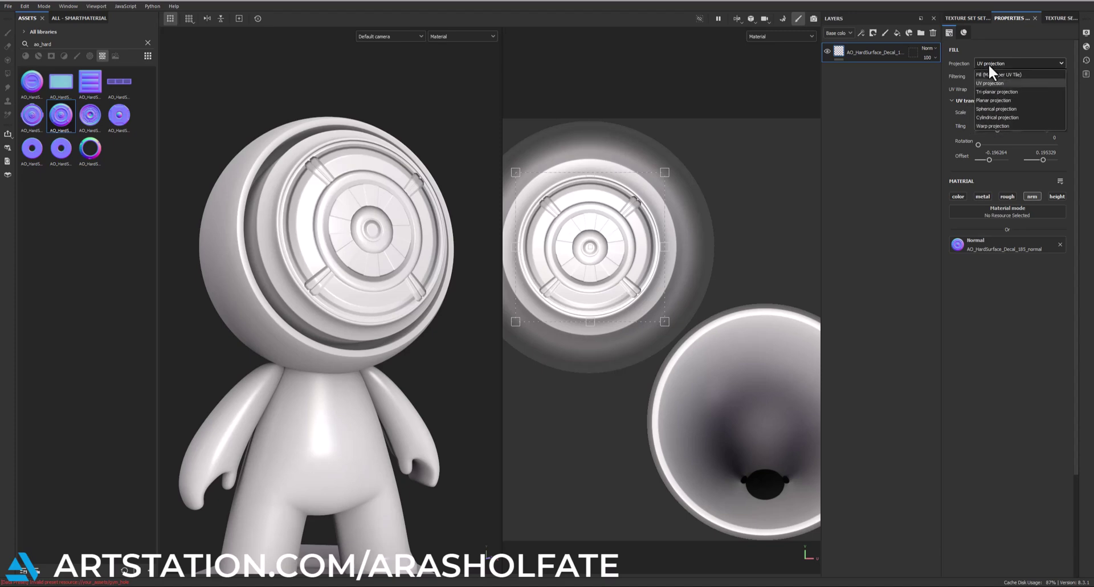
left_click(992, 126)
scroll(391, 239, "up", 3)
left_click_drag(391, 240, 627, 247, "alt")
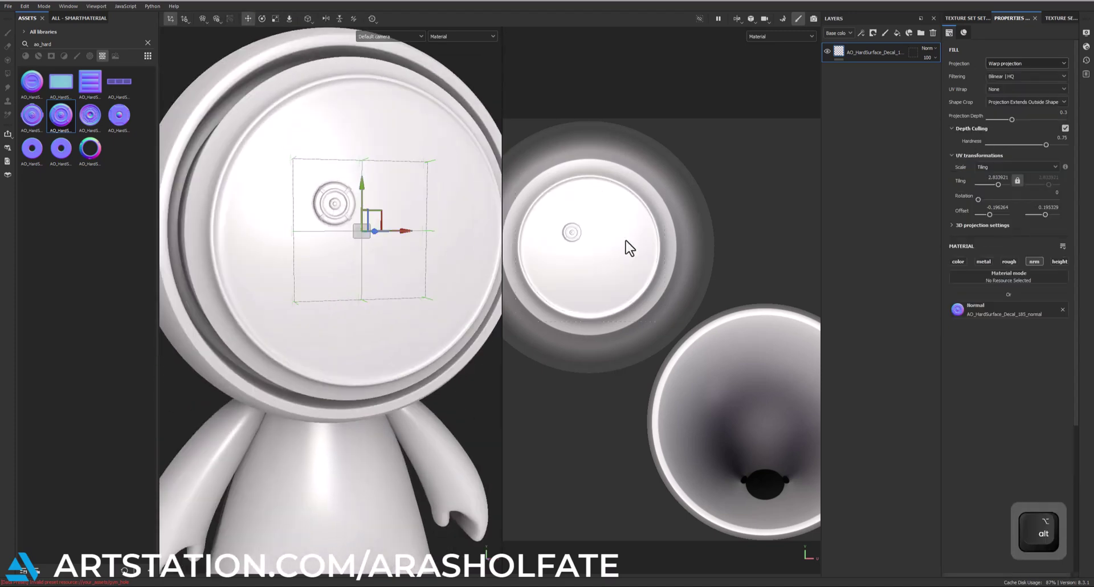
Step: Set the decal's tiling to 1 and both offsets to 0
left_click(998, 177)
type("1")
key("Return")
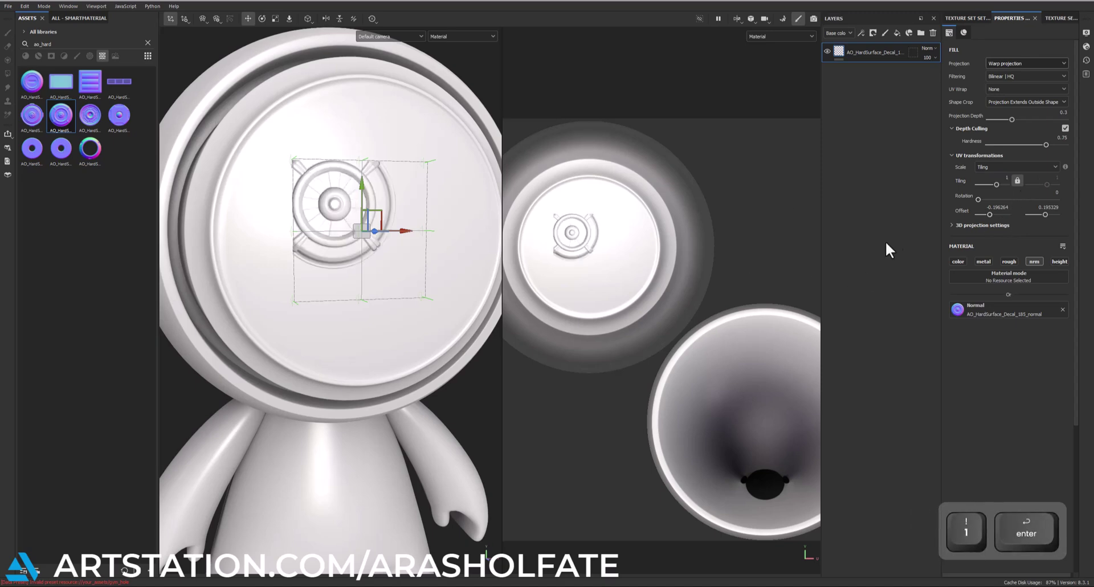
left_click(998, 208)
type("0")
key("Return")
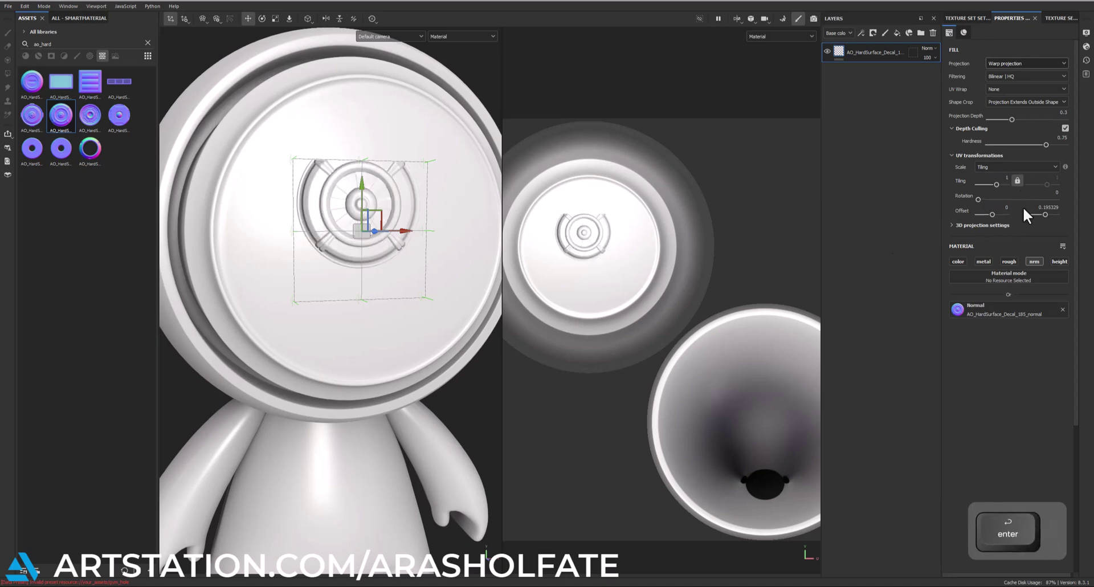
left_click(1033, 209)
type("-0.67")
key("Return")
type("0")
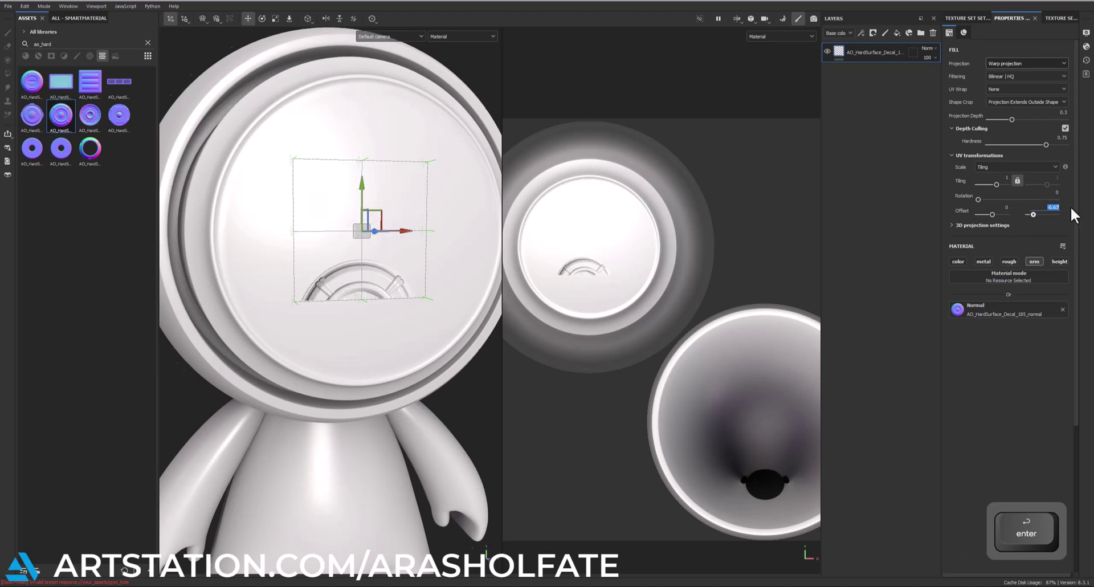
key("Return")
Step: Cycle the decal gizmo through move, rotate and scale modes with W, E and R
key("w")
mouse_move(411, 220)
left_mouse_down()
mouse_move(379, 158)
mouse_move(378, 225)
mouse_move(322, 169)
left_mouse_up()
key("e")
key("e")
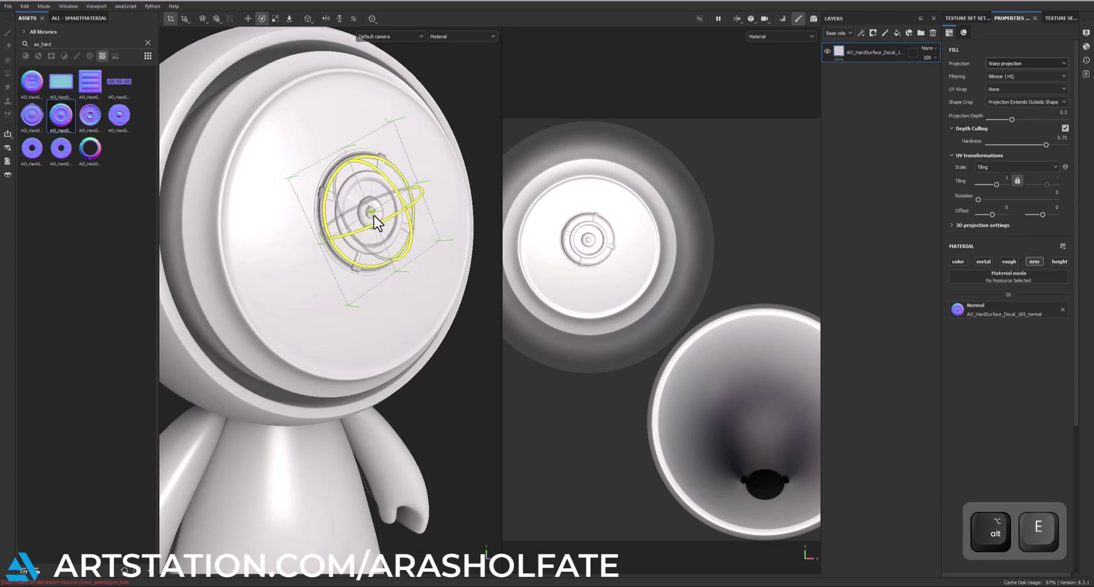
key("r")
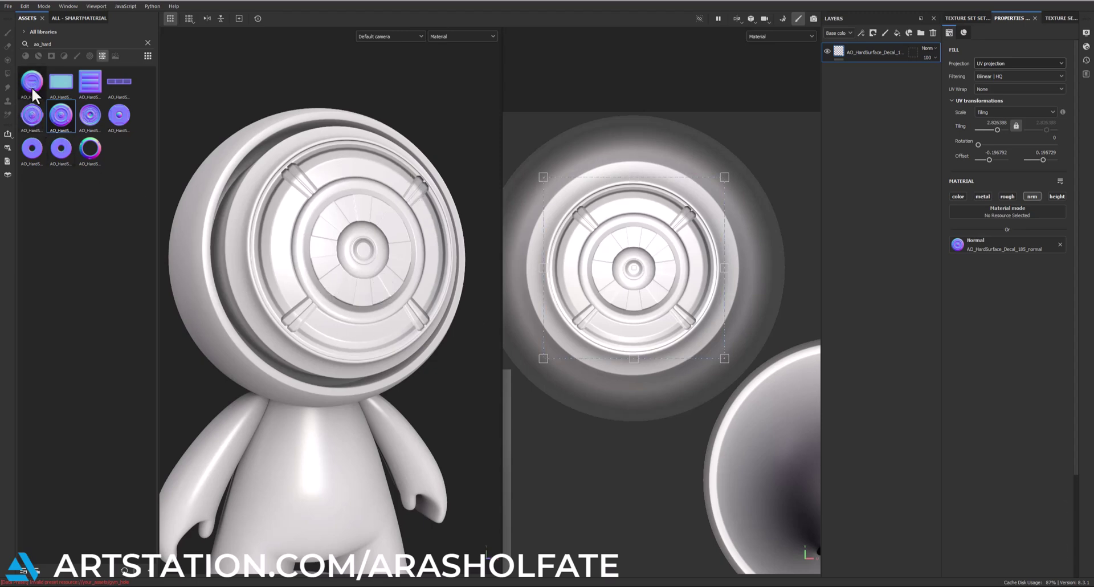
Step: Try several decals in the Normal slot, ending with AO_HardSurface_Decal_232_normal
left_click_drag(33, 92, 992, 250)
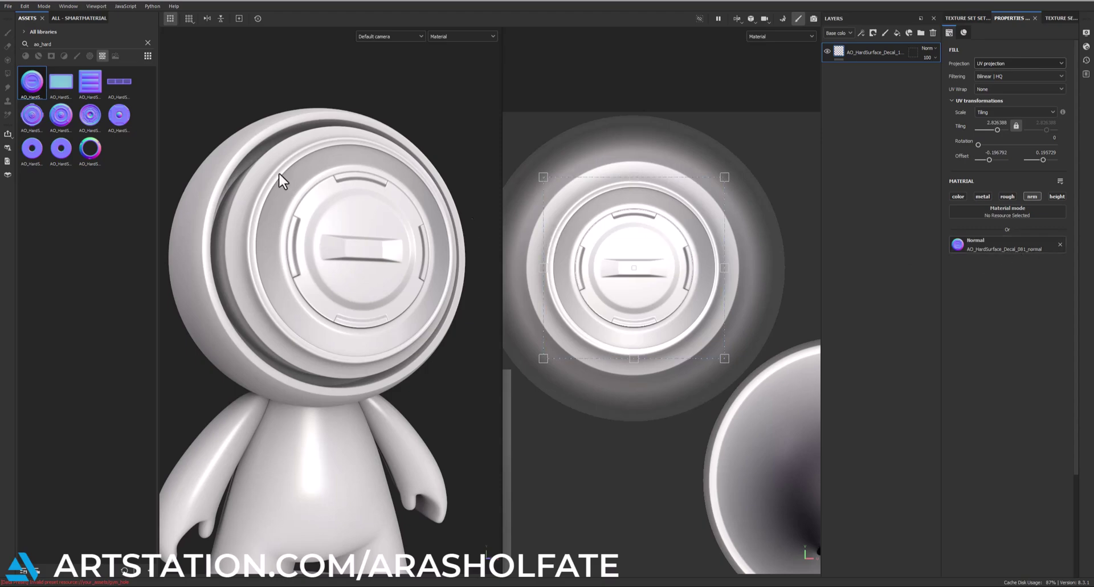
left_click_drag(90, 115, 989, 246)
scroll(401, 258, "up", 2)
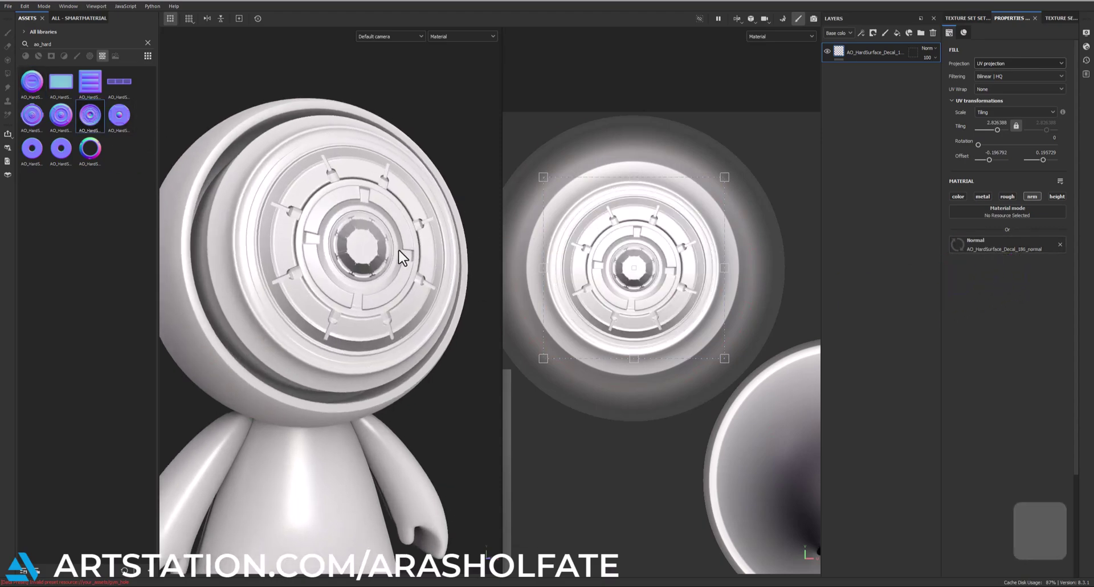
left_click_drag(90, 148, 991, 245)
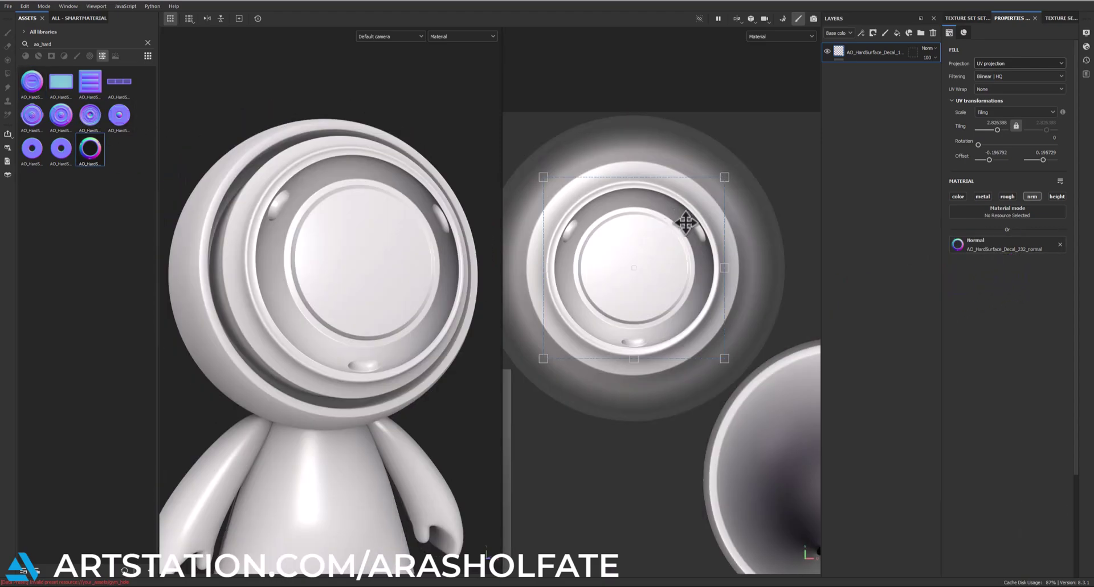
Step: Add a red fill layer and give the hard-surface decal layer an anchor point
left_click(896, 33)
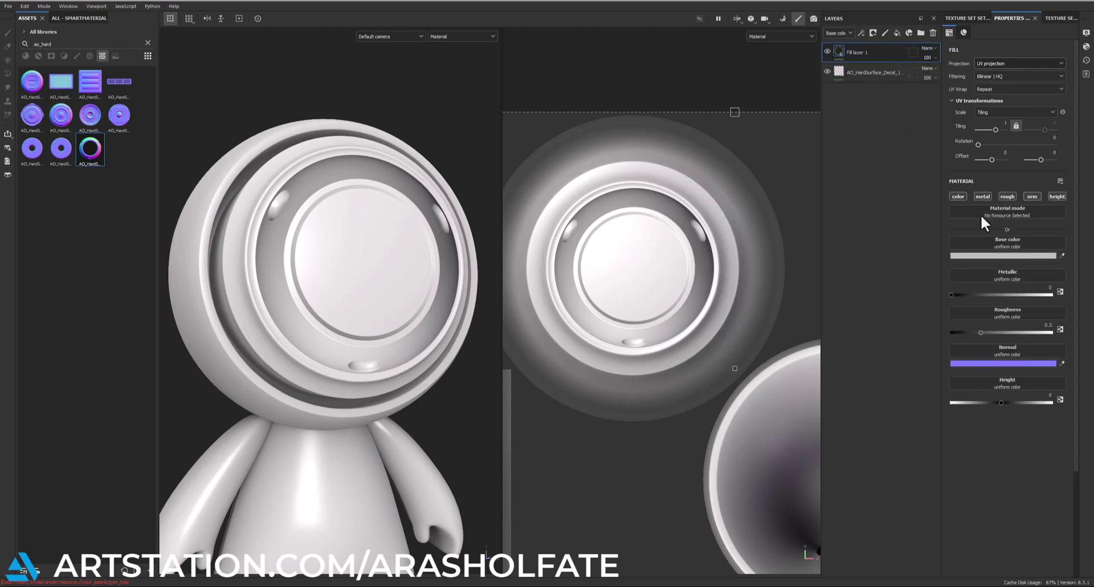
left_click(1004, 255)
left_click(962, 285)
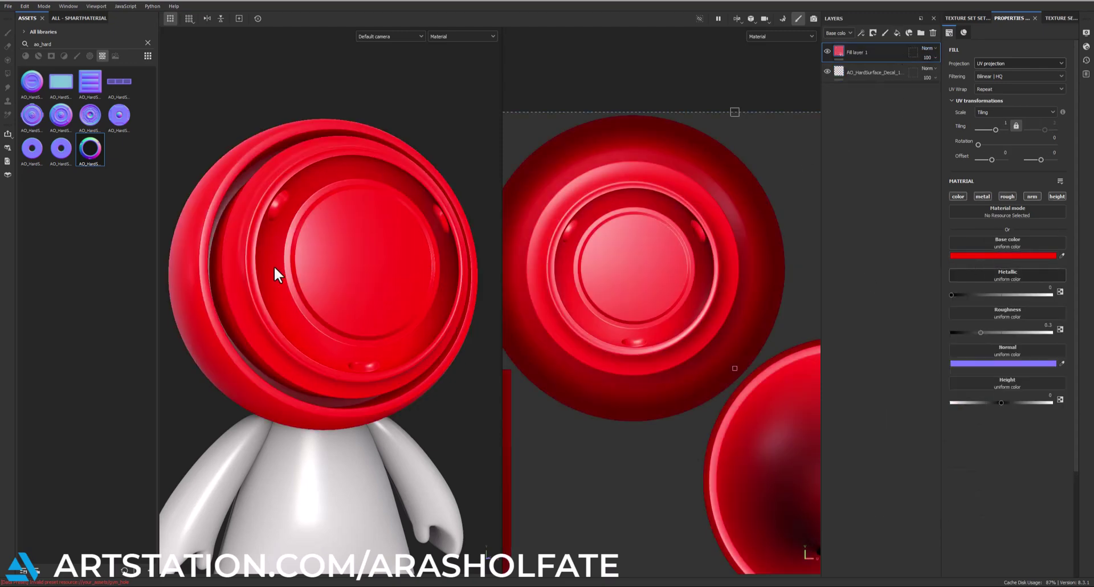
left_click(858, 76)
right_click(857, 77)
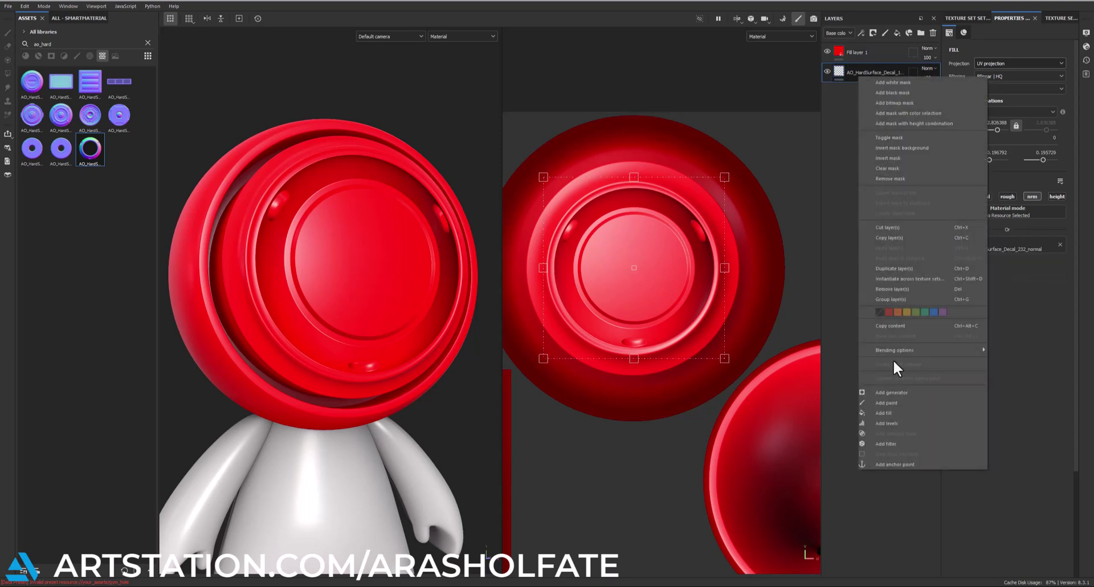
left_click(900, 462)
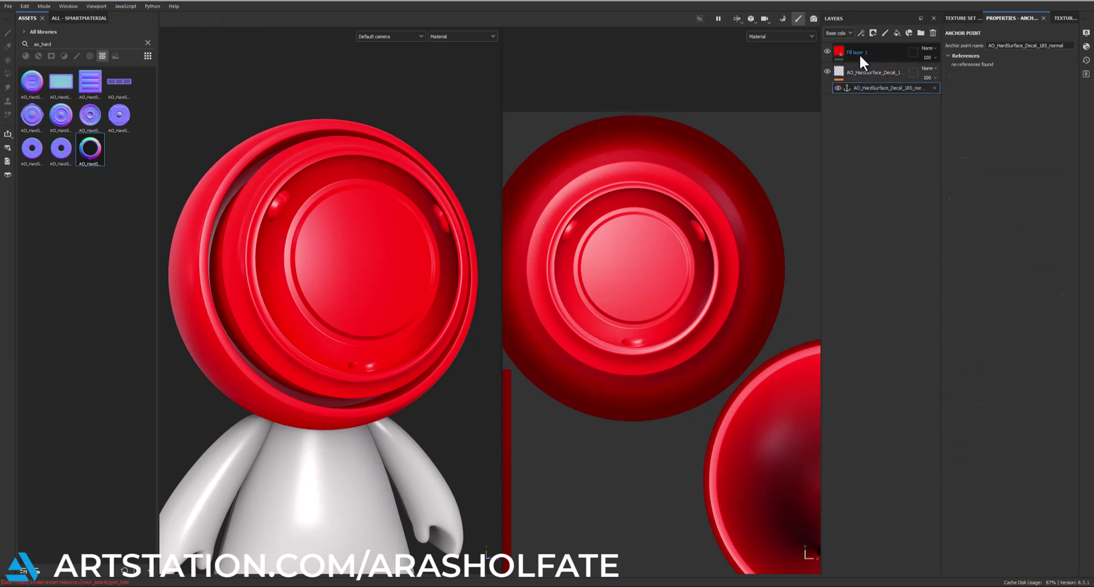
Step: Give the red fill layer a black mask containing a Fill effect
left_click(858, 53)
right_click(854, 54)
left_click(871, 65)
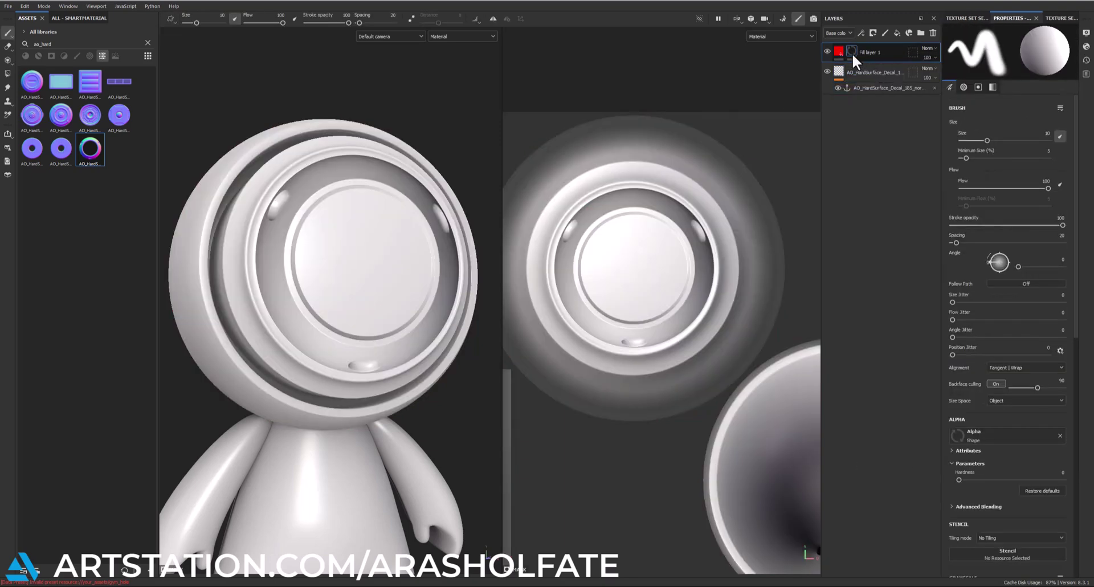
left_click(836, 54)
right_click(853, 49)
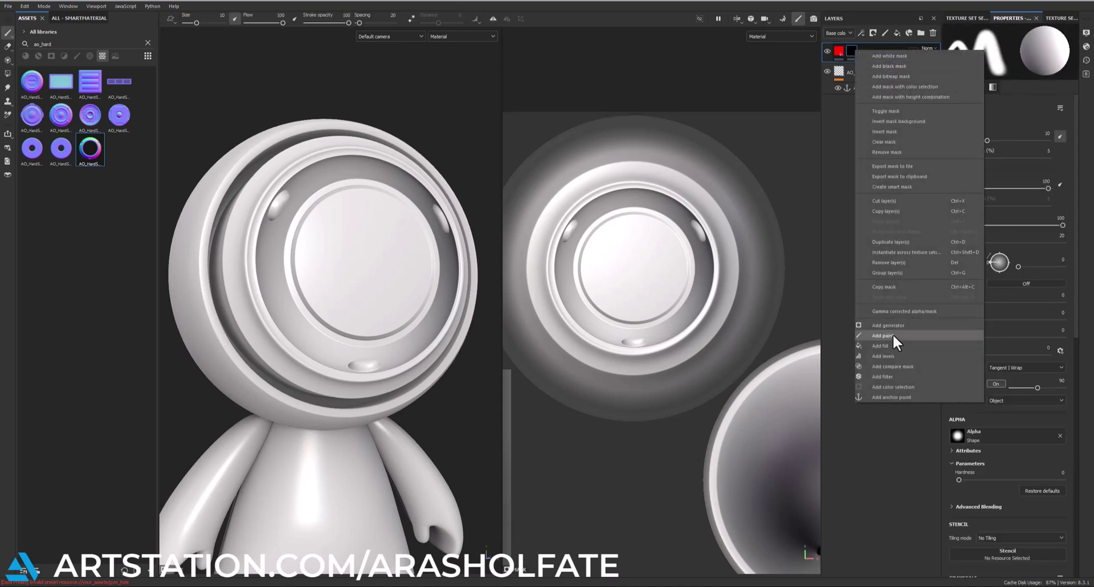
left_click(893, 334)
Step: Source the mask fill from the decal's anchor point, referencing Normal with Extract alpha
left_click(1003, 199)
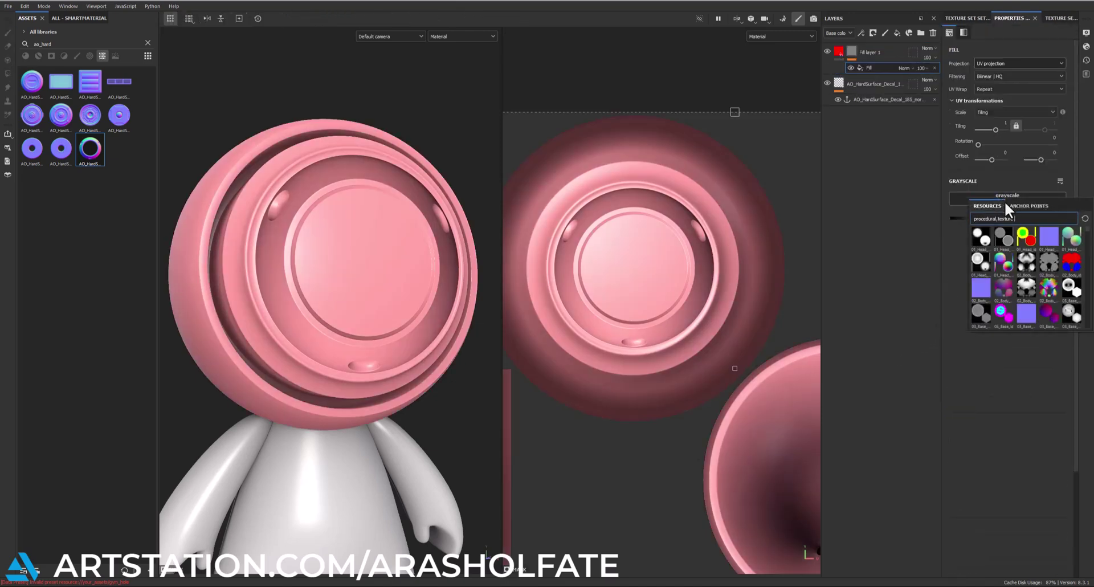
left_click(1026, 206)
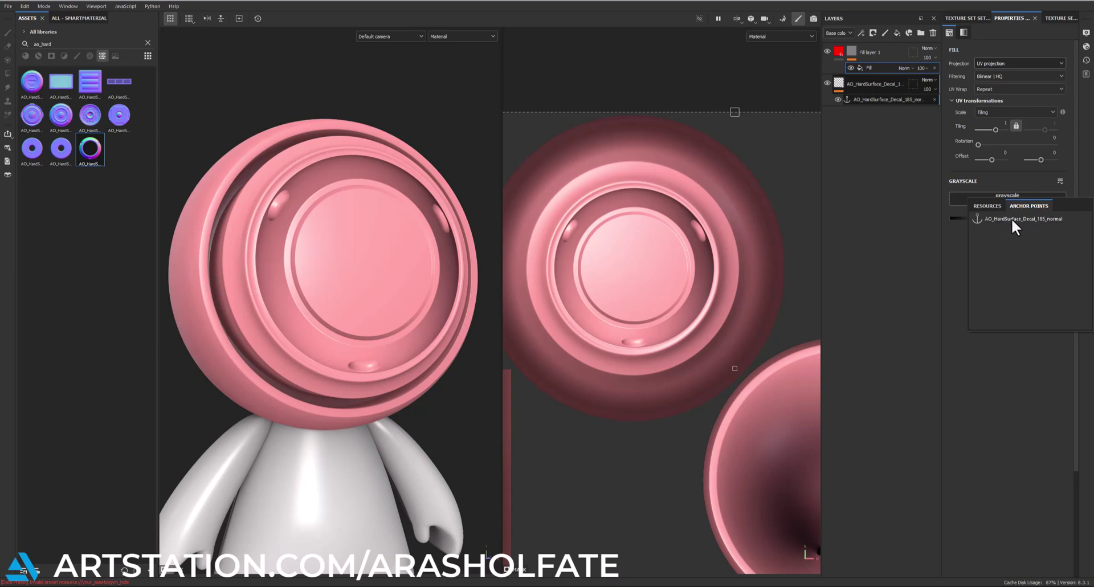
left_click(1011, 217)
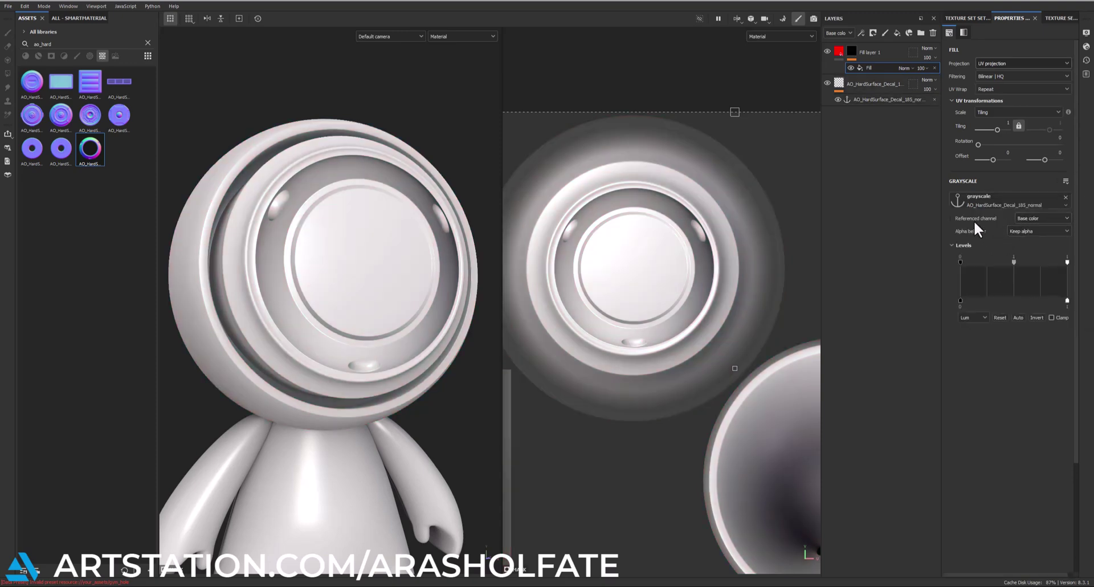
left_click(1034, 217)
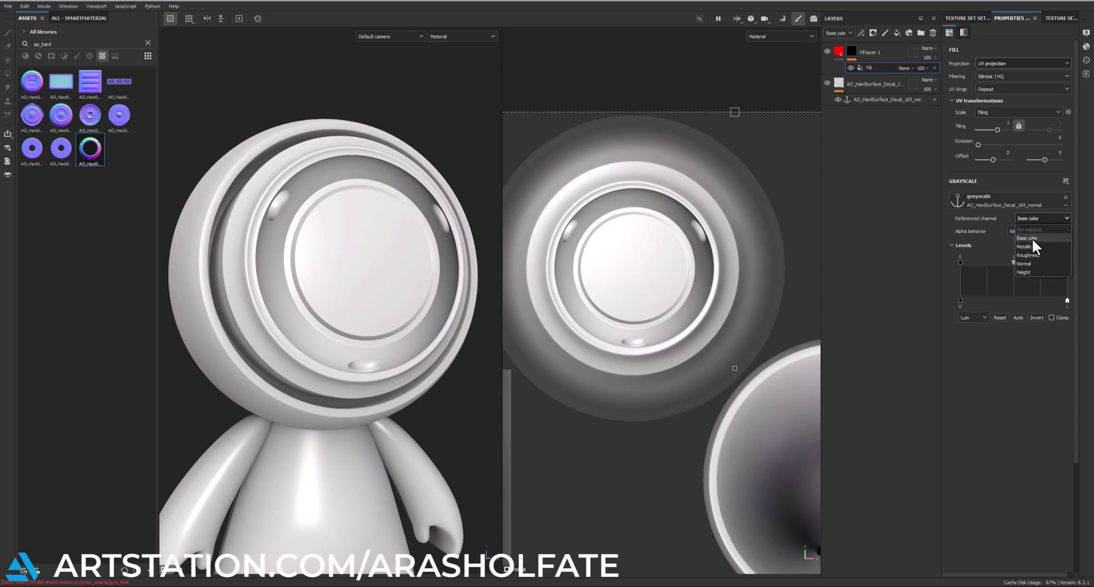
left_click(1027, 261)
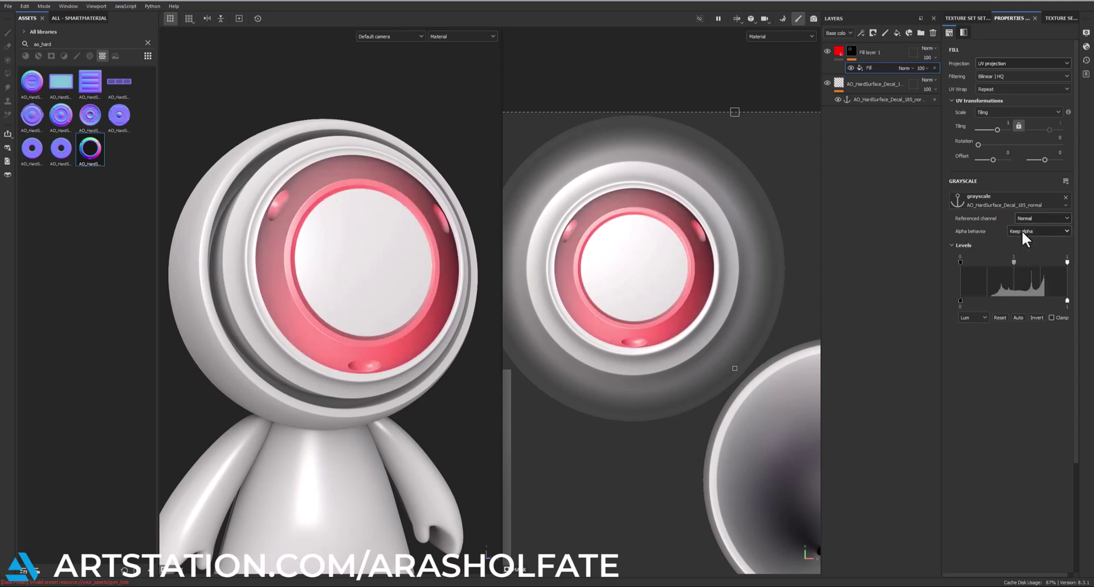
left_click(1037, 232)
left_click(1024, 248)
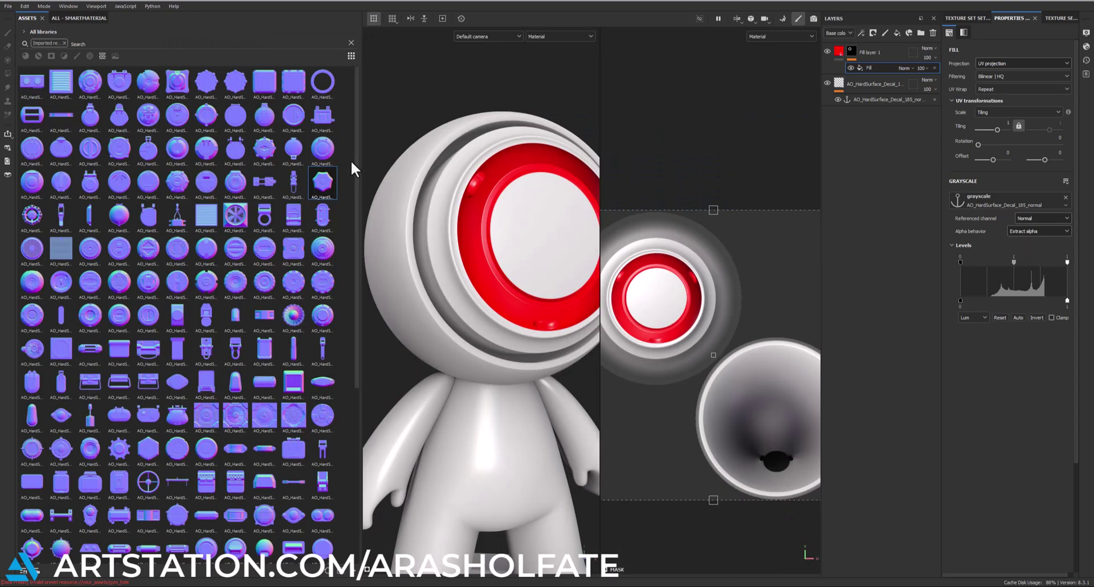
Step: Scroll through the hard-surface decal thumbnails in the Assets panel
scroll(251, 254, "down", 5)
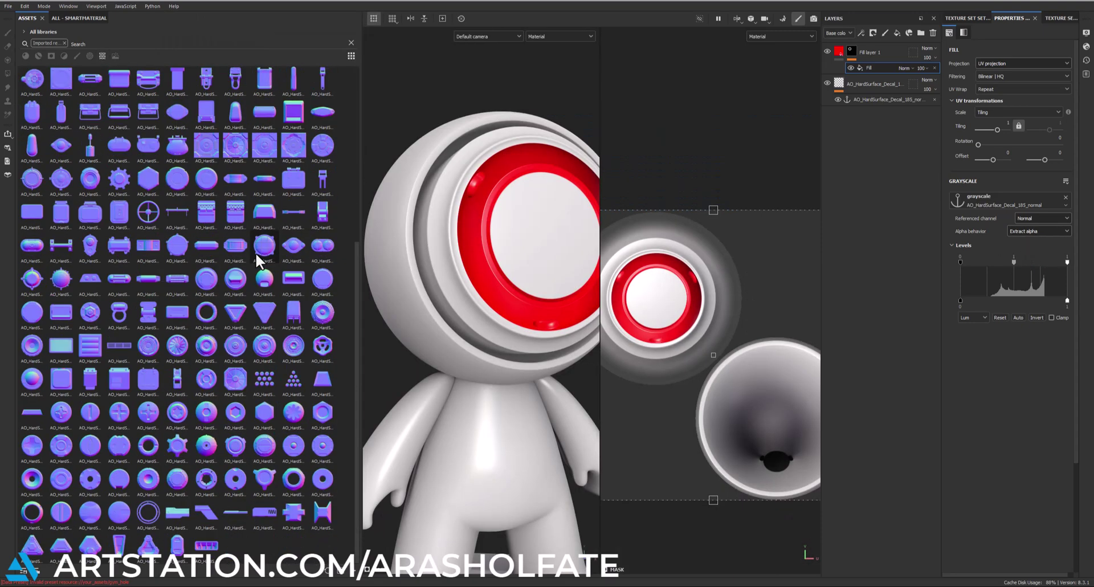
scroll(241, 289, "up", 5)
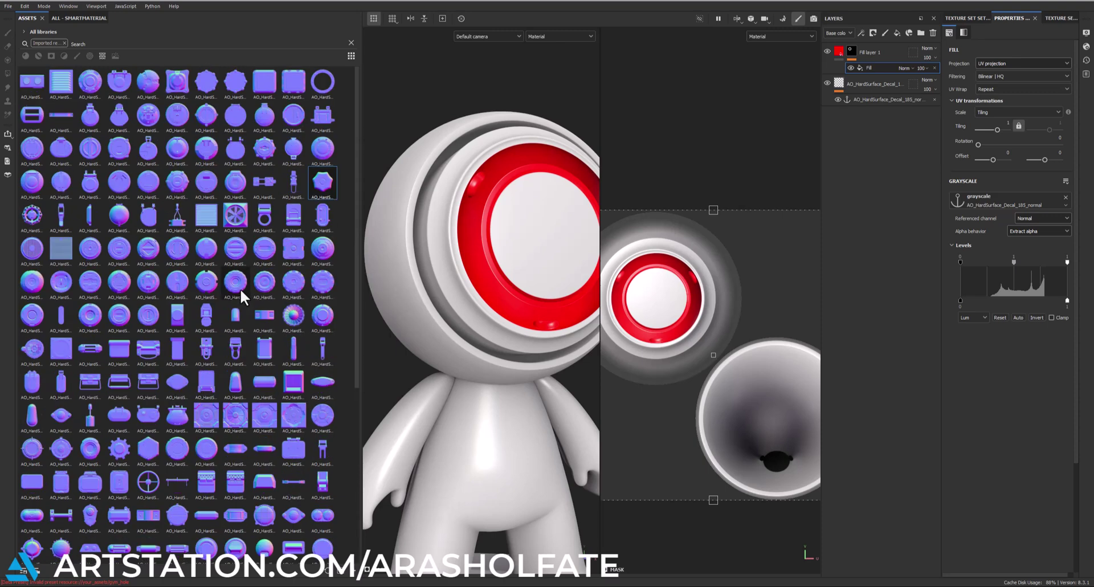